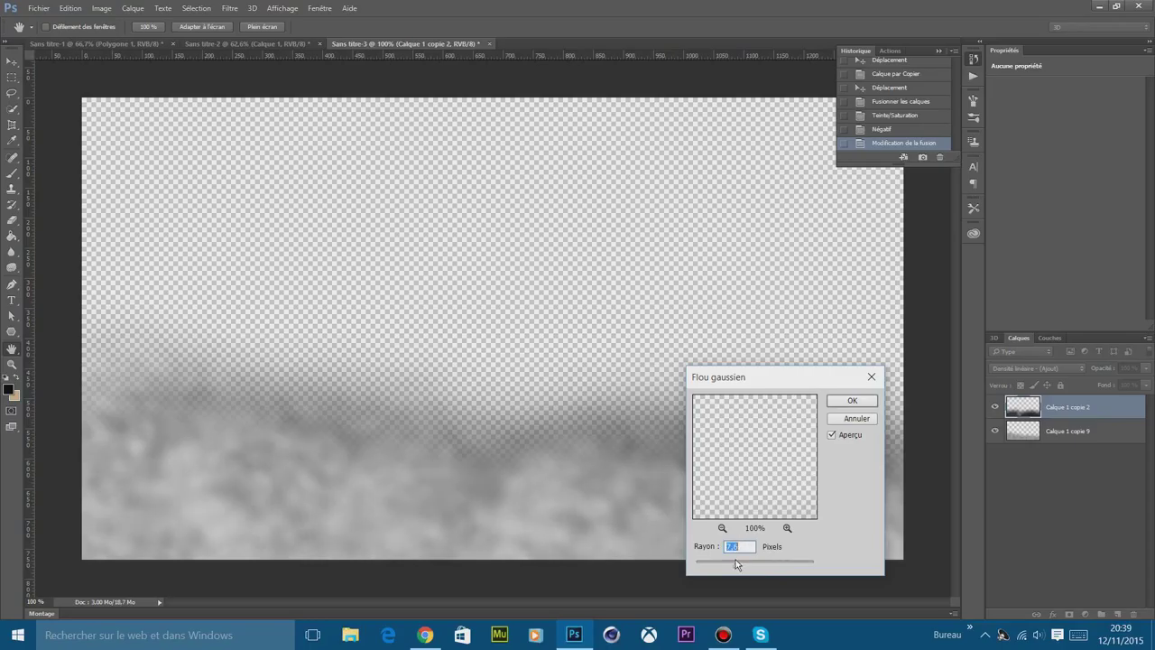
Blur the top cloud layer with a 44 px Gaussian Blur and lower its opacity to 44 %.
{"action": "left_click_drag", "start_coordinate": [752, 564], "coordinate": [758, 564]}
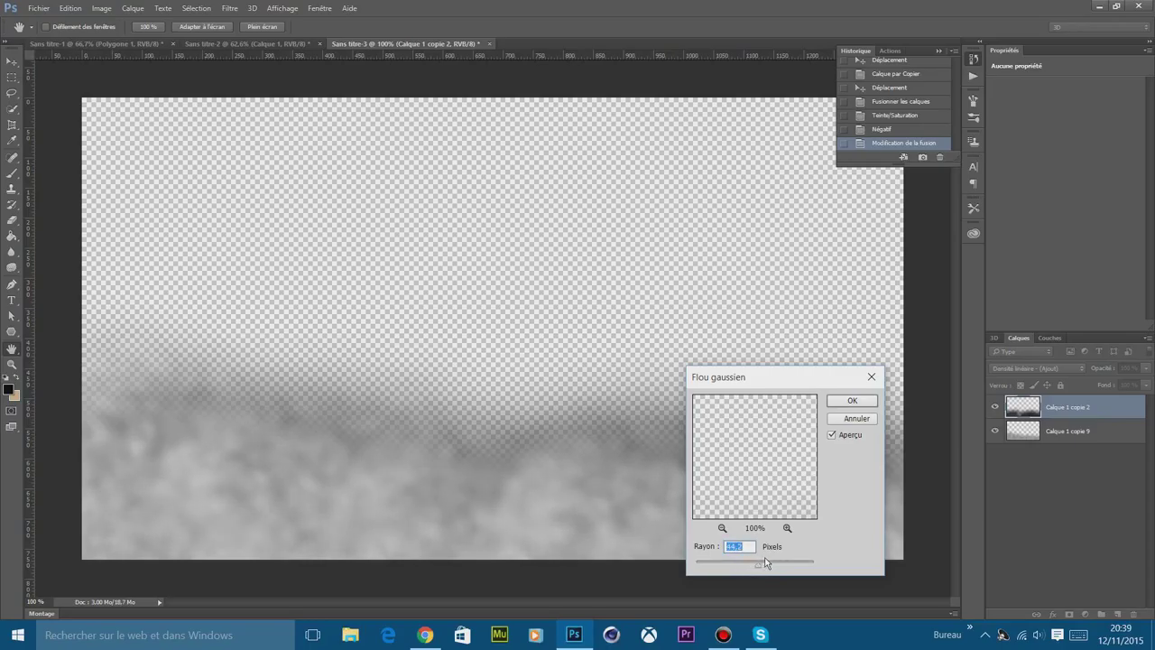
{"action": "left_click", "coordinate": [852, 402]}
{"action": "left_click", "coordinate": [1148, 368]}
{"action": "left_click_drag", "start_coordinate": [1145, 383], "coordinate": [1080, 384]}
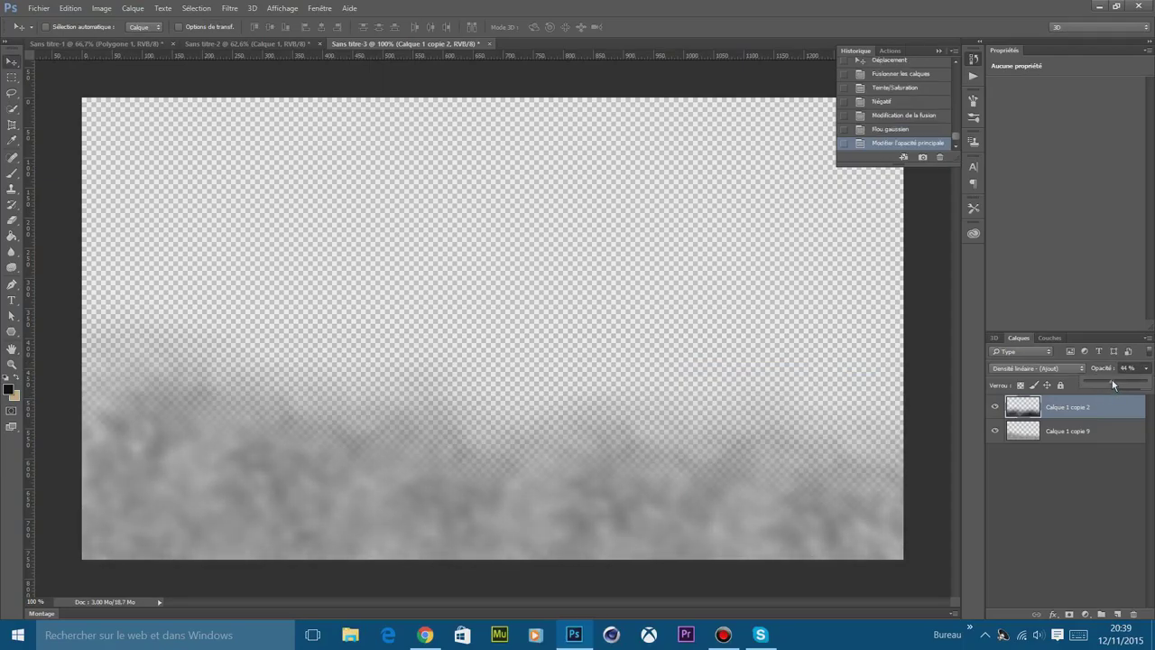
Merge the cloud layer with Calque 1 copie 9 into a single layer.
{"action": "left_click", "coordinate": [1070, 432], "text": "shift"}
{"action": "key", "text": "ctrl+e"}
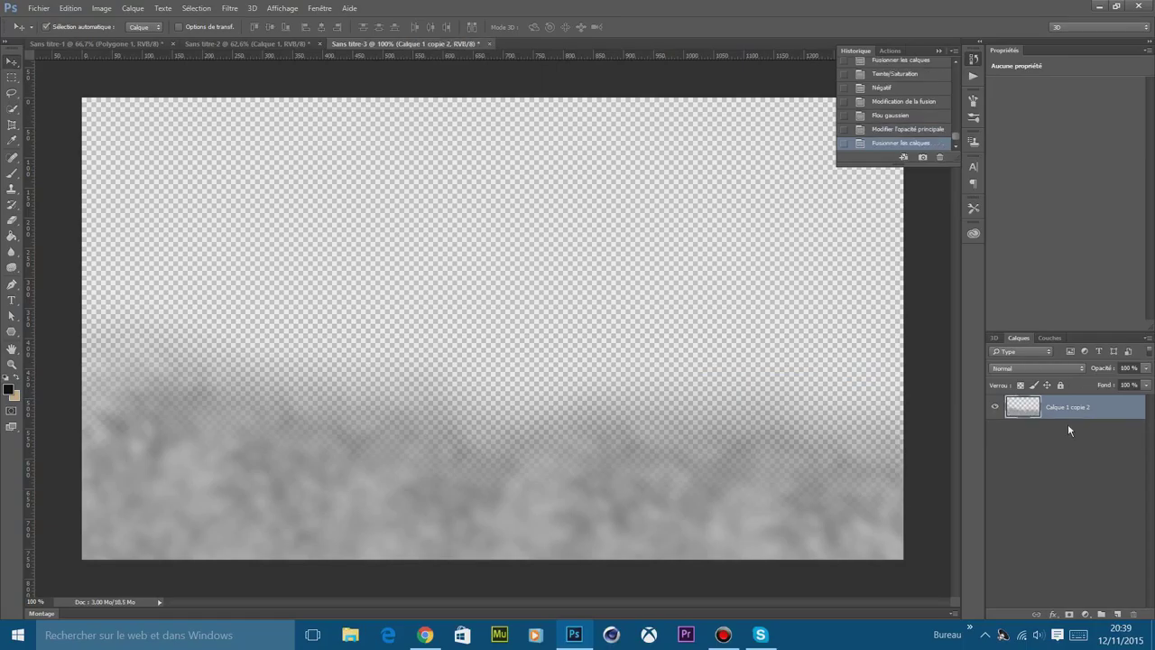
{"action": "left_click", "coordinate": [12, 77]}
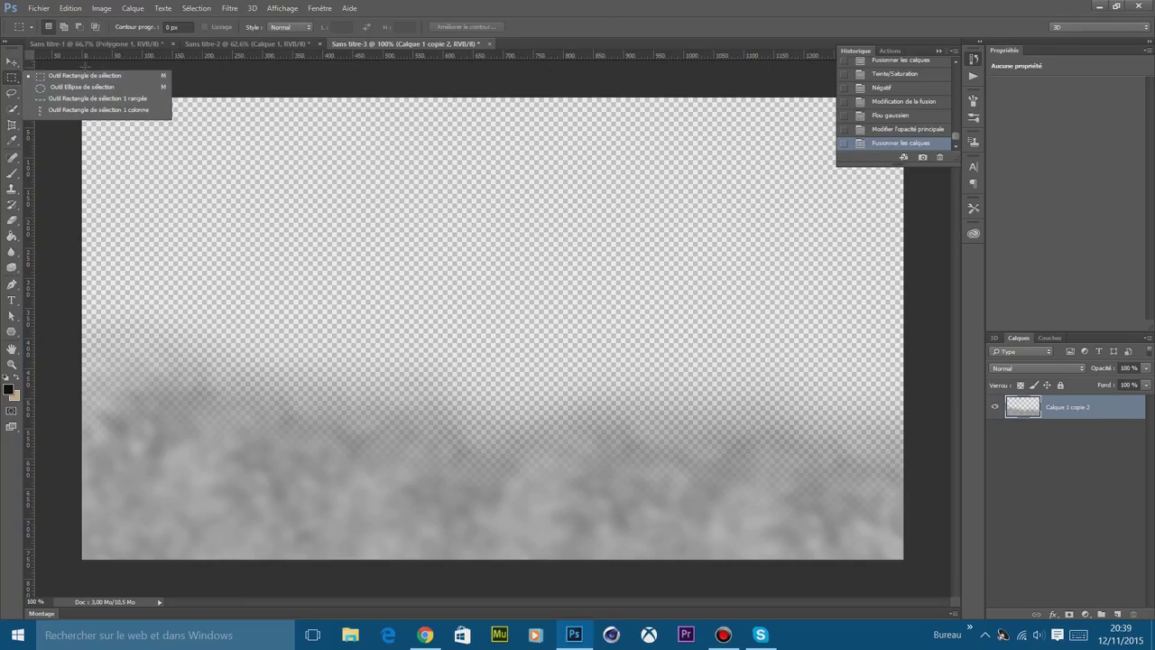
Select the whole canvas with the Rectangular Marquee and copy it onto a new layer, Calque 1.
{"action": "left_click", "coordinate": [85, 75]}
{"action": "left_click_drag", "start_coordinate": [122, 56], "coordinate": [1103, 604]}
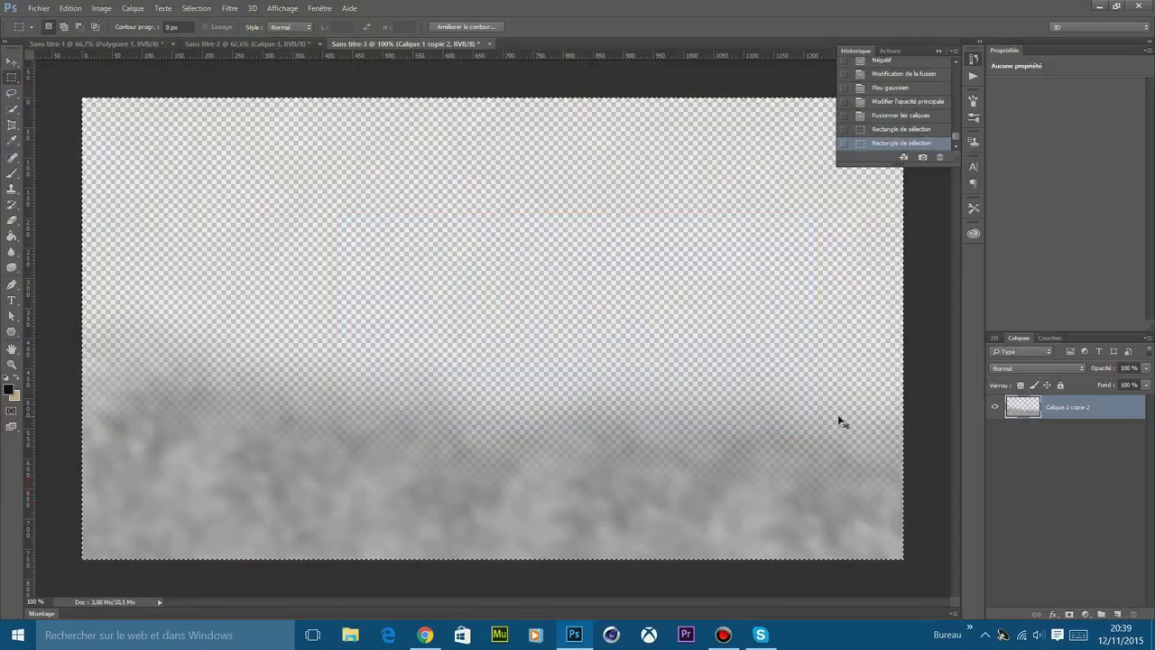
{"action": "key", "text": "ctrl+j"}
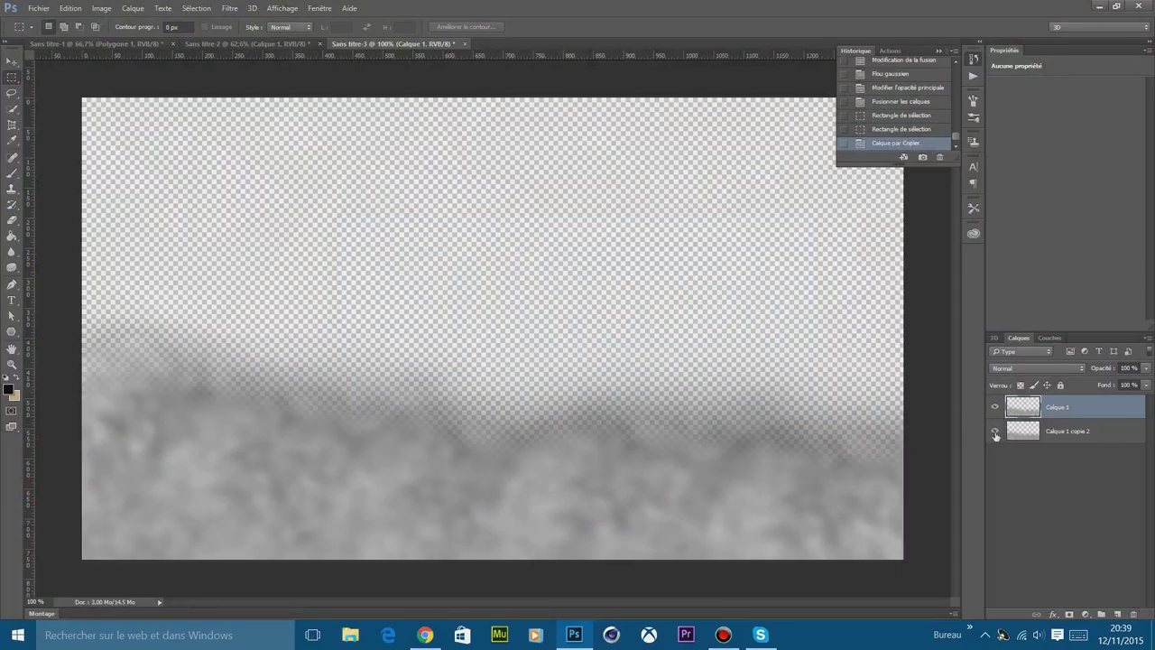
Toggle the layers' visibility, then trial-move Calque 1 copie 2's cloud band upward and undo it.
{"action": "left_click", "coordinate": [1025, 434]}
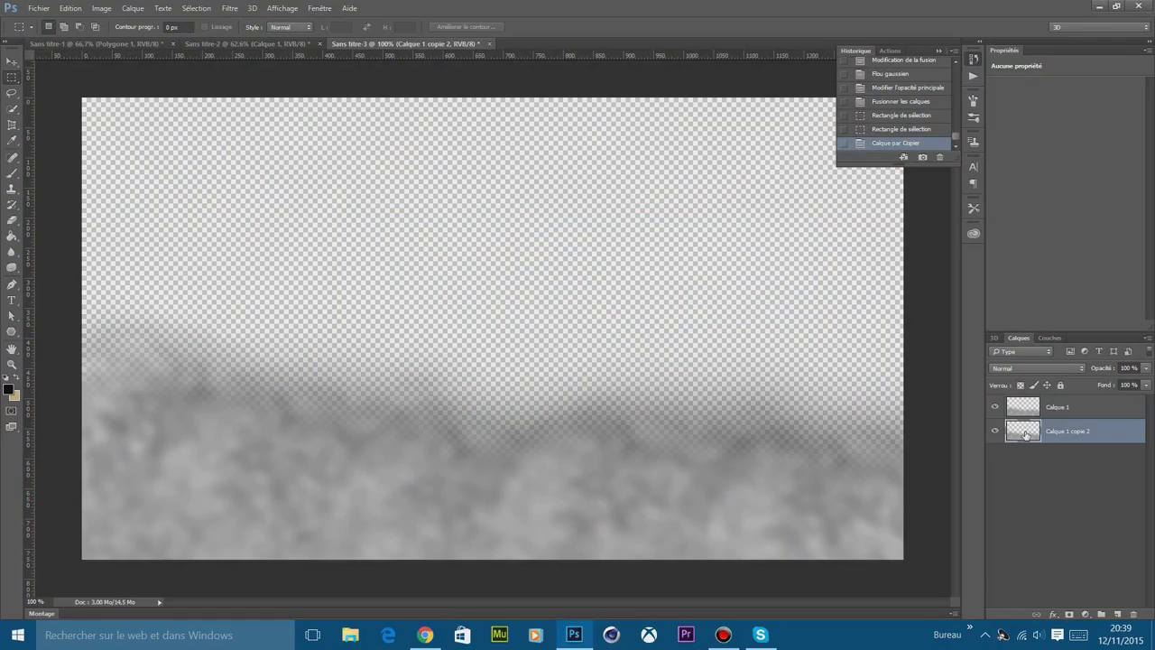
{"action": "left_click", "coordinate": [994, 432]}
{"action": "left_click", "coordinate": [1052, 404]}
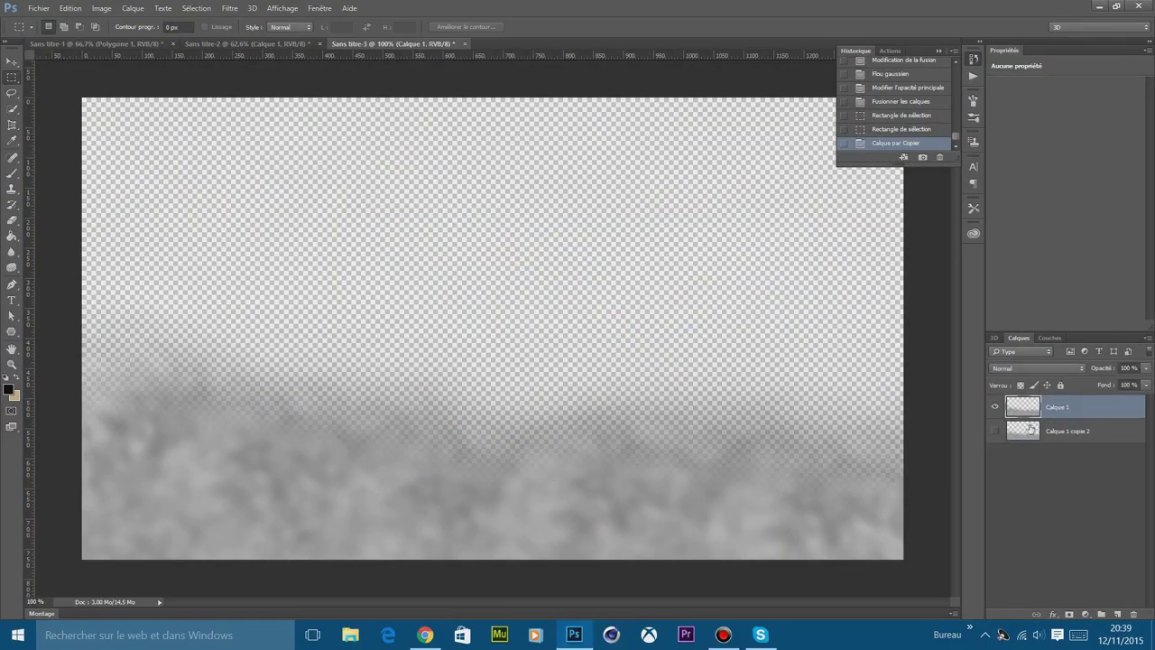
{"action": "left_click", "coordinate": [996, 406]}
{"action": "left_click", "coordinate": [1020, 435]}
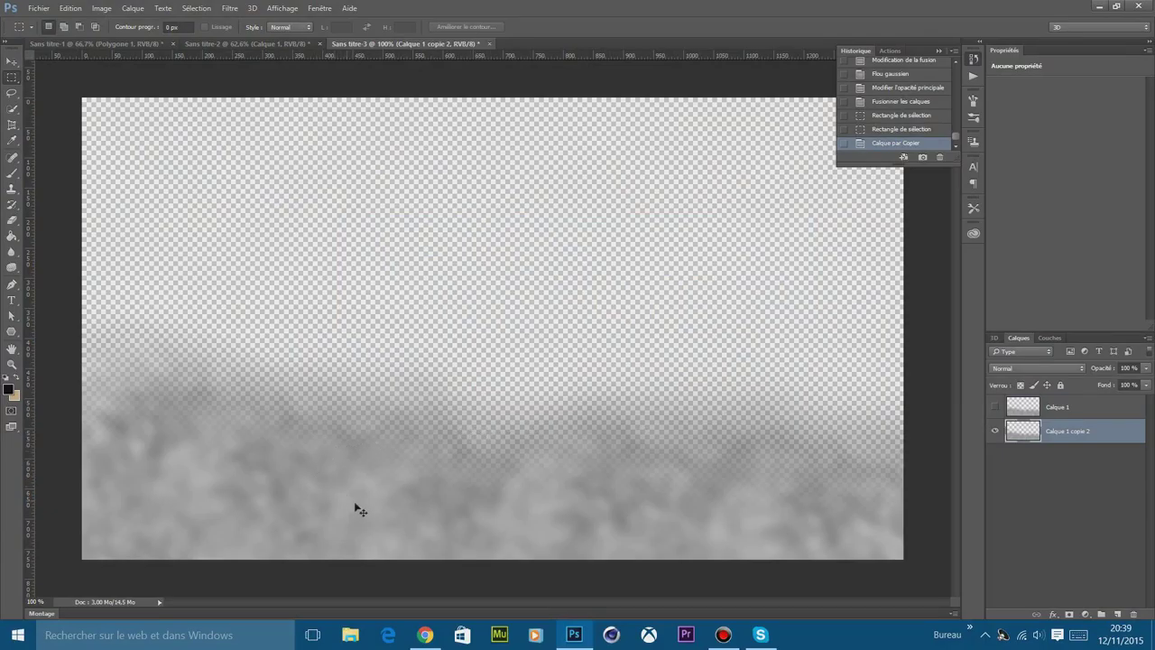
{"action": "key", "text": "v"}
{"action": "left_click_drag", "start_coordinate": [356, 508], "coordinate": [434, 170]}
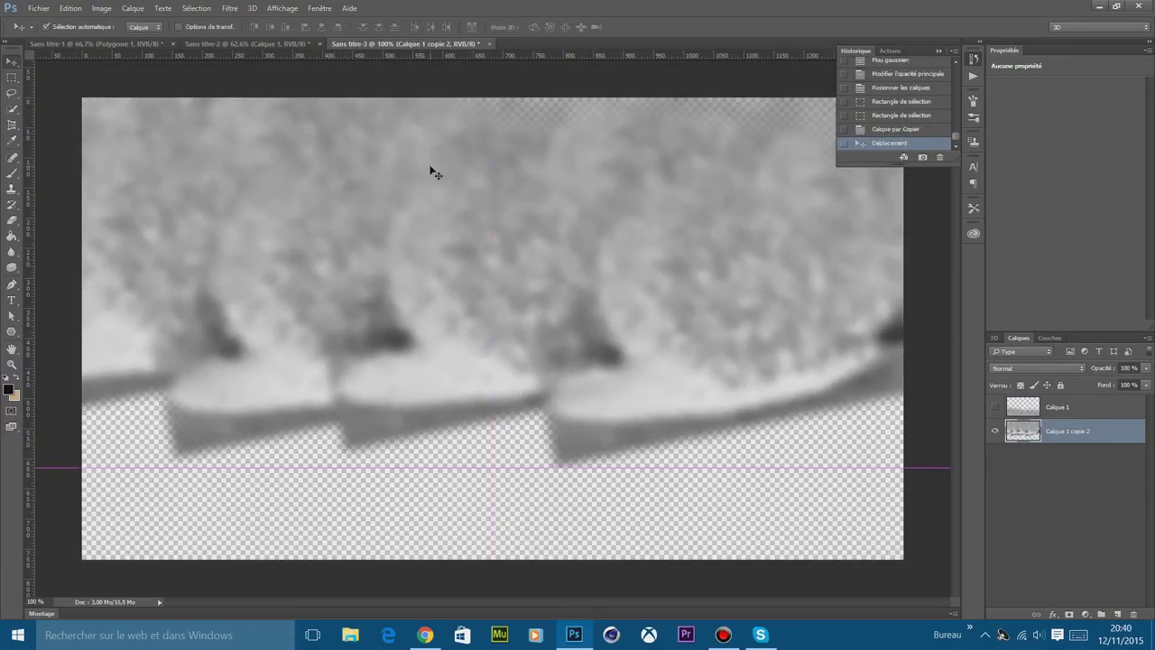
{"action": "key", "text": "ctrl+z"}
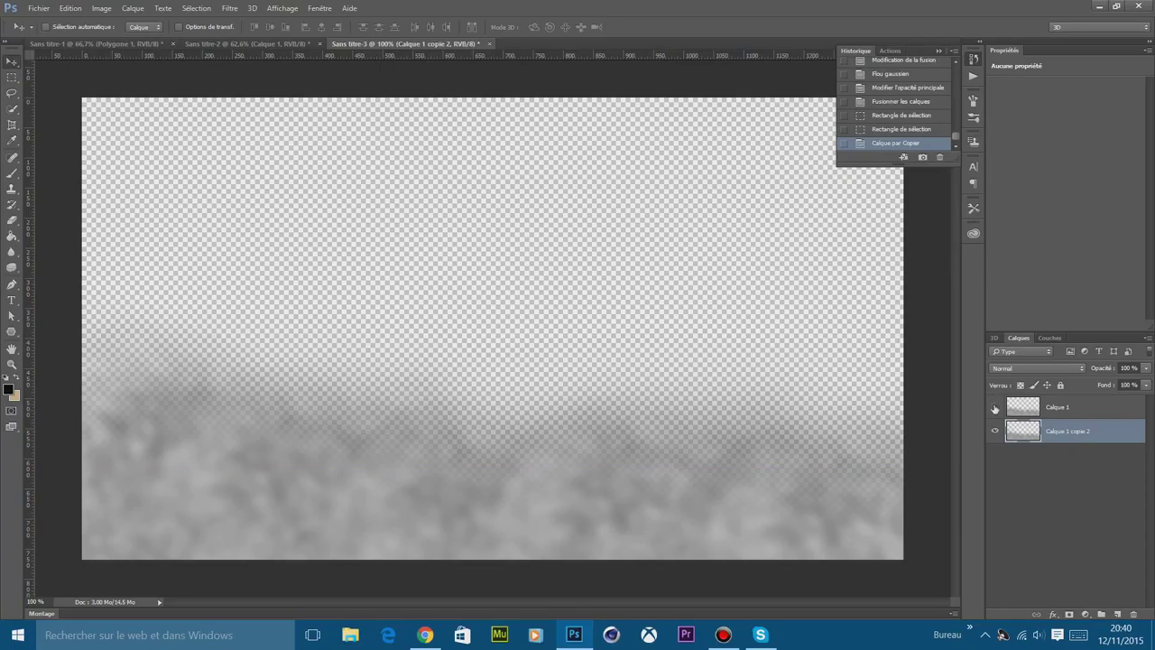
Hide Calque 1 copie 2, show Calque 1, and trial-move its clouds upward before undoing.
{"action": "left_click", "coordinate": [996, 430]}
{"action": "left_click", "coordinate": [995, 406]}
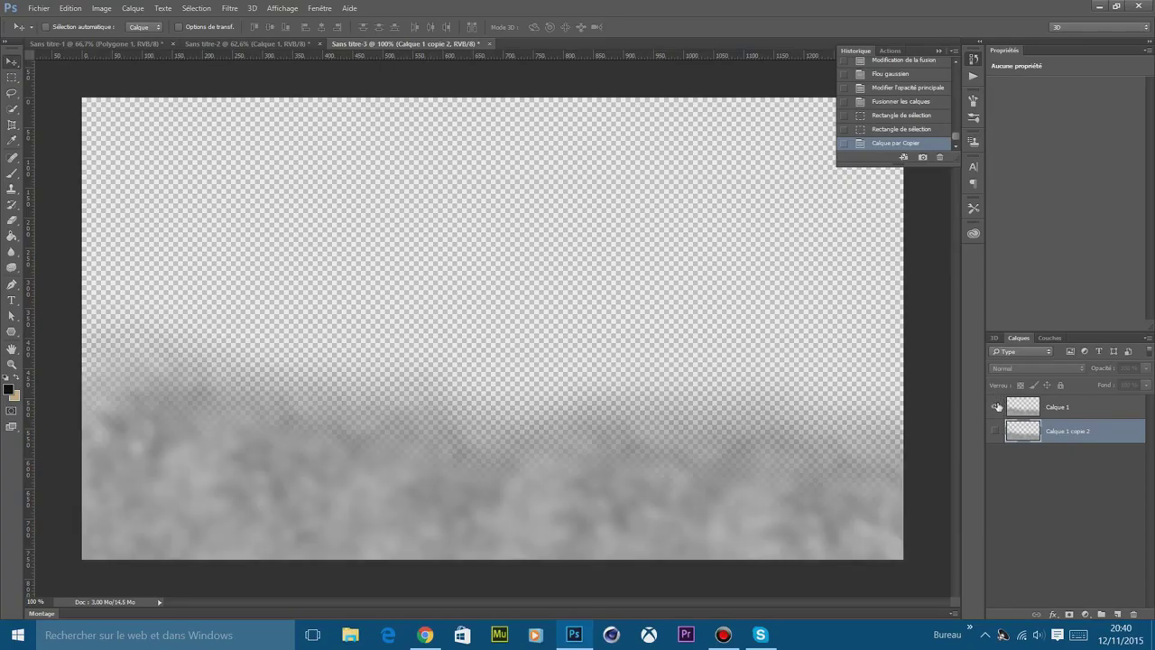
{"action": "left_click", "coordinate": [1048, 408]}
{"action": "left_click_drag", "start_coordinate": [815, 472], "coordinate": [728, 358]}
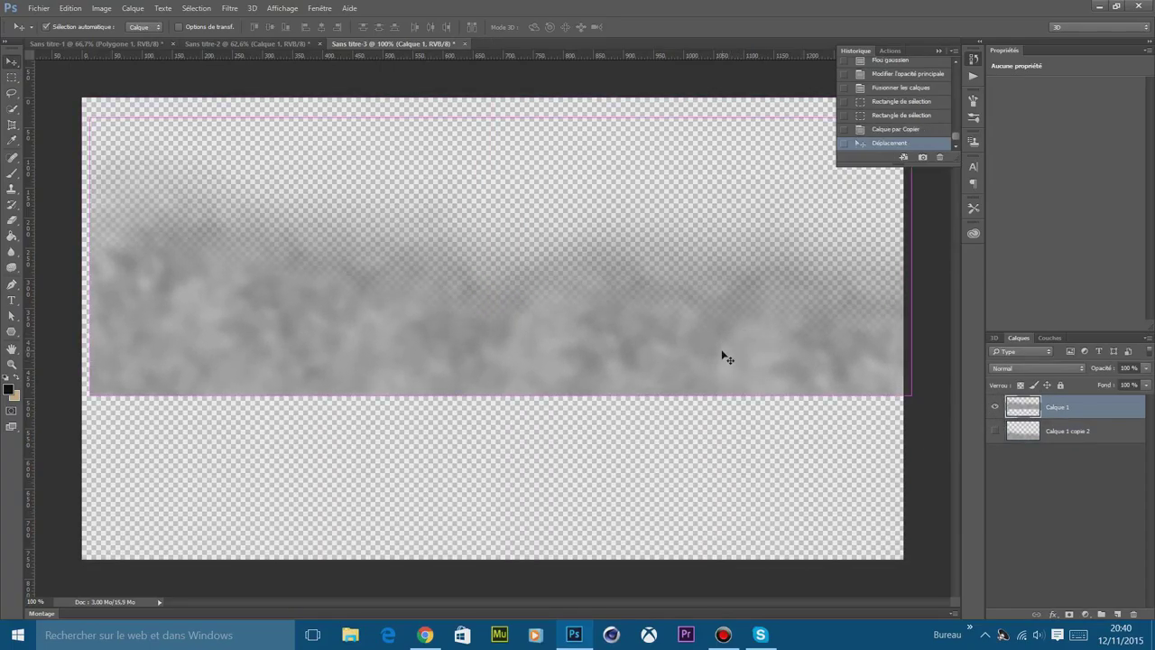
{"action": "key", "text": "ctrl+z"}
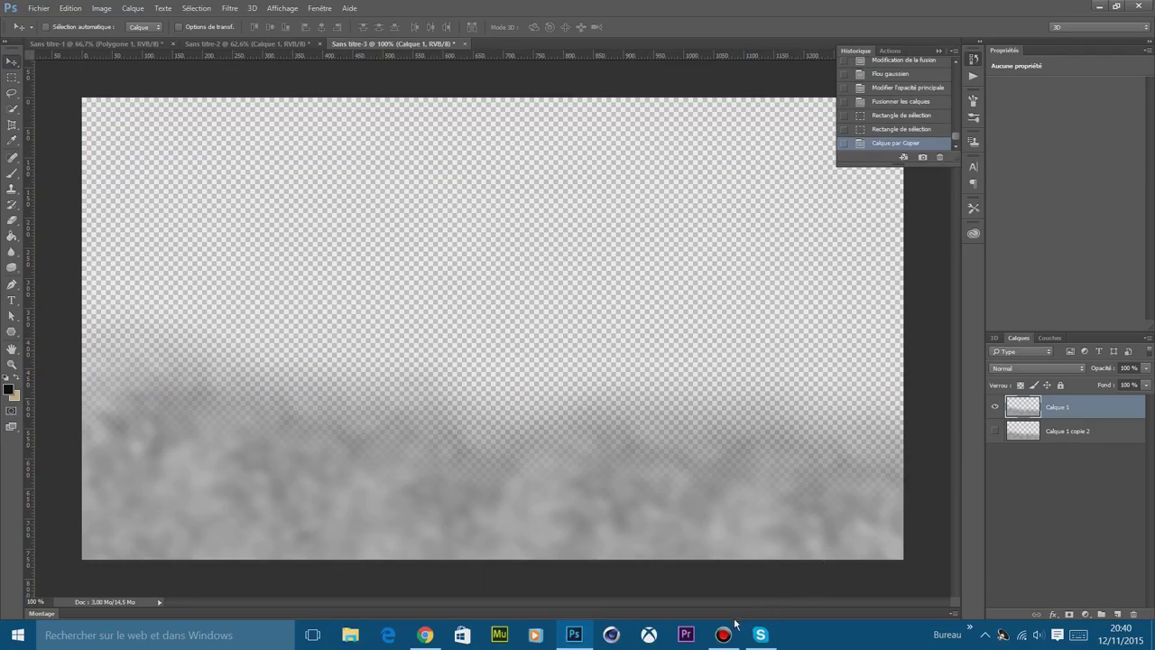